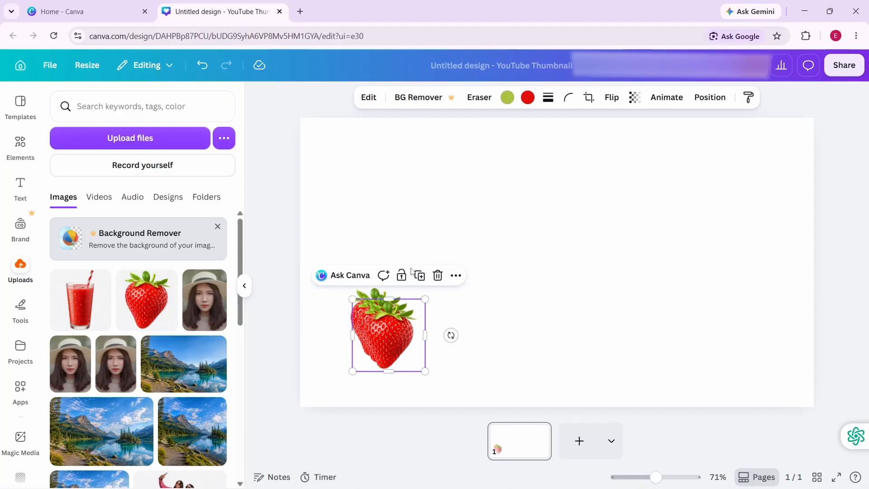
- Duplicate the strawberry, move one copy up and away from the stack, and tilt it clockwise
click(417, 275)
click(423, 282)
drag(409, 346, 462, 235)
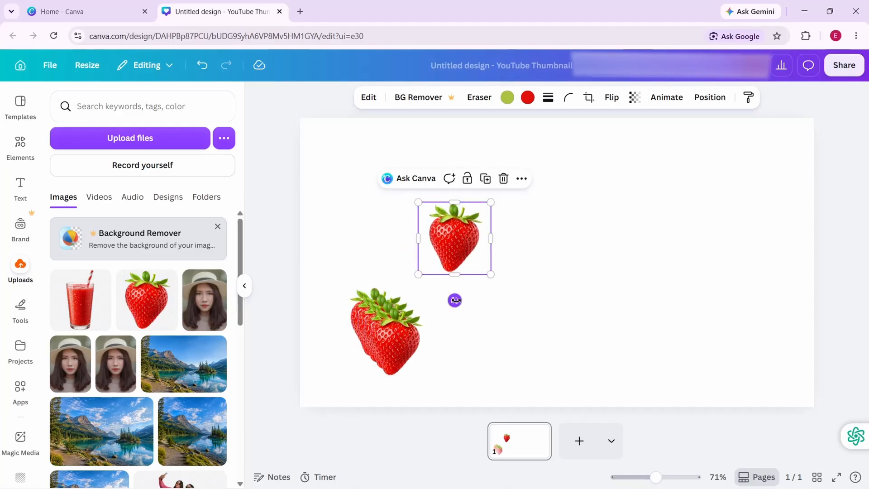
drag(454, 301, 424, 293)
- Spread the remaining stacked strawberries over the page's left half, tilting some of them clockwise
drag(411, 339, 455, 334)
drag(511, 322, 488, 343)
drag(386, 336, 360, 266)
drag(373, 318, 344, 354)
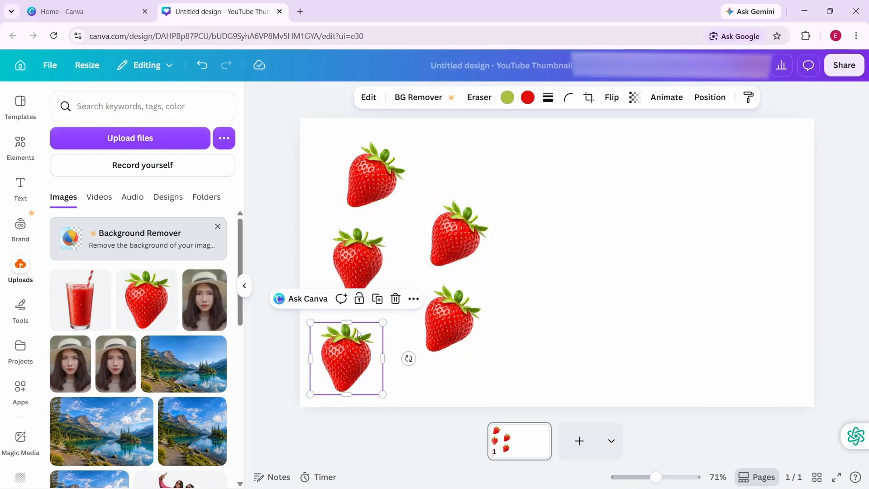
- Duplicate the lower-left strawberry, arrange four copies on the page's right half, and align the original under the strawberry above it
click(385, 307)
click(394, 316)
click(407, 324)
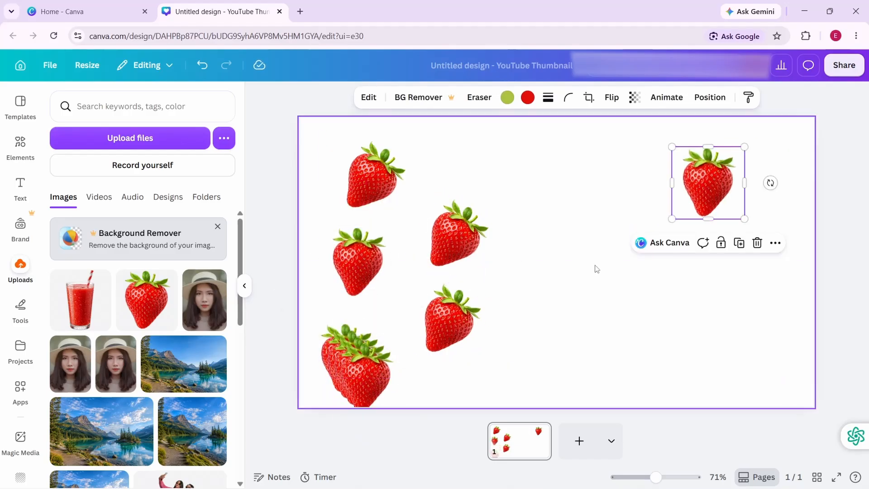
drag(367, 377, 751, 273)
drag(364, 375, 630, 208)
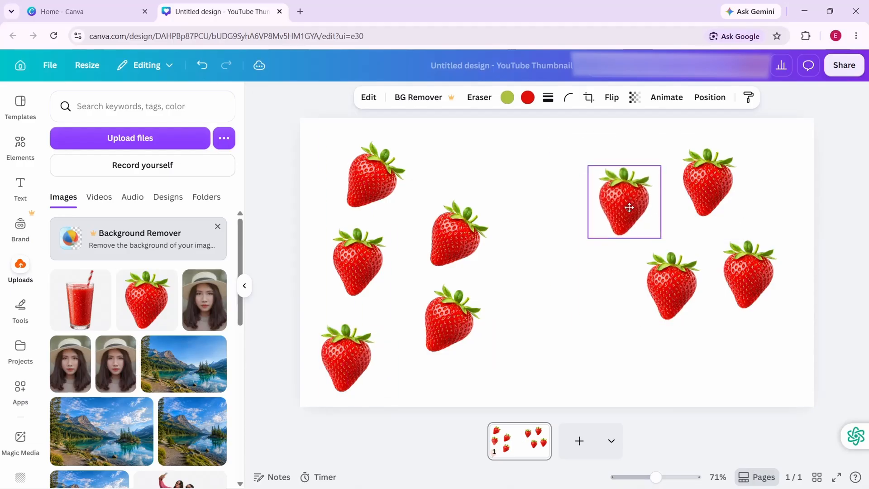
drag(355, 367, 367, 368)
- Duplicate the strawberry nearest the centre on the right half, place the copy near the lower-right corner, and rotate it 45°
click(627, 204)
click(660, 147)
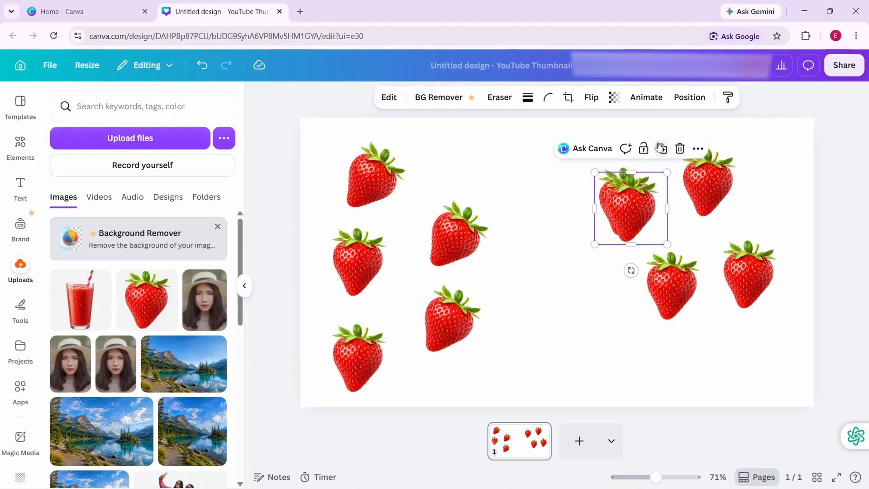
drag(631, 208, 724, 353)
drag(726, 410, 673, 408)
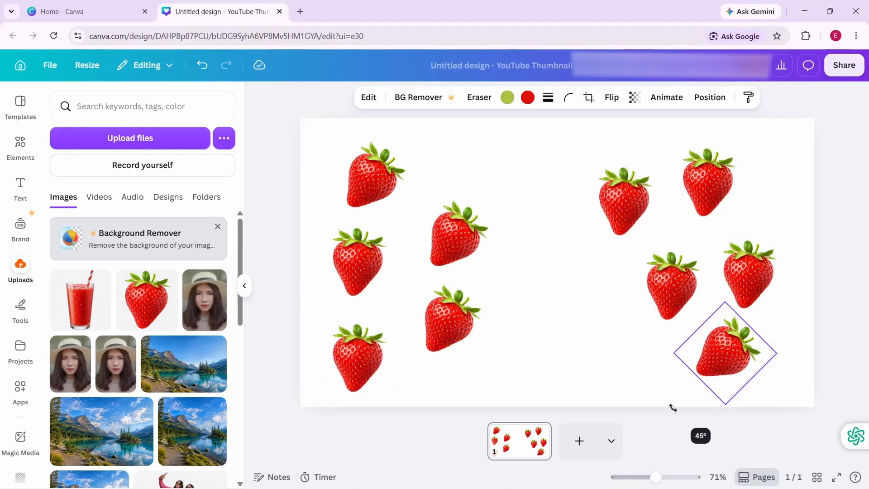
- Tilt the other four strawberries on the page's right half clockwise to varied angles
click(672, 285)
drag(672, 338, 625, 330)
click(623, 243)
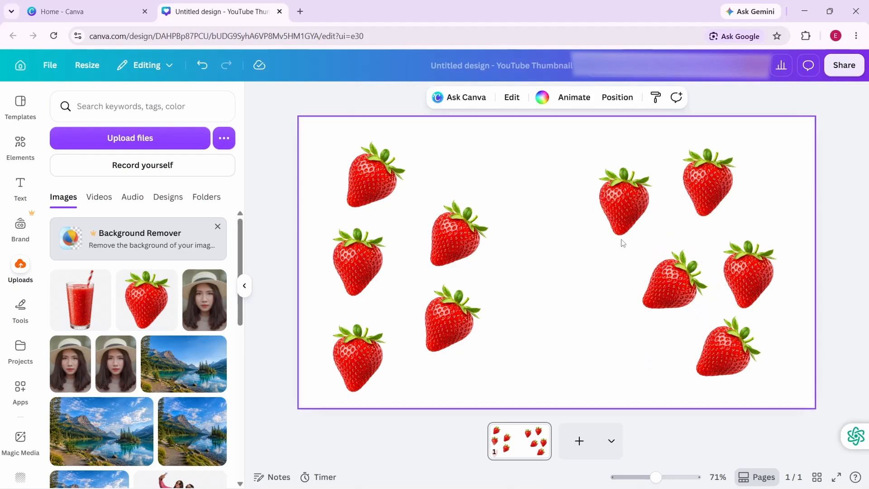
click(624, 213)
drag(624, 253, 582, 249)
click(715, 206)
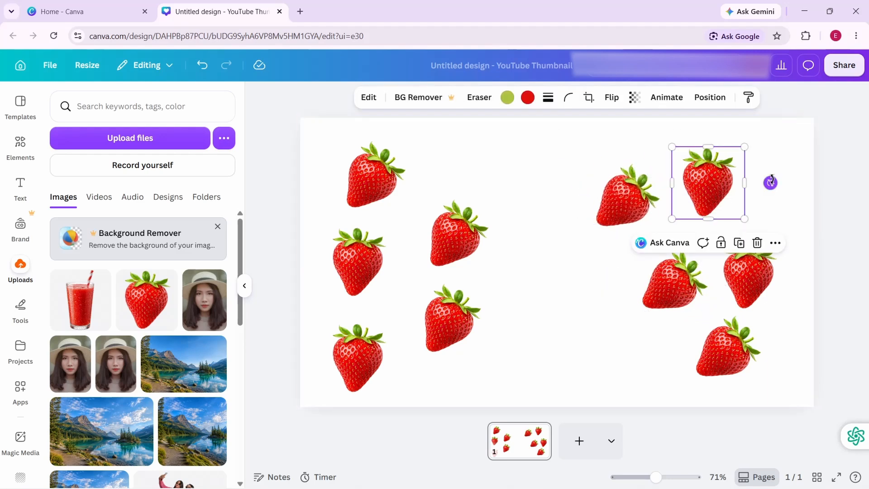
drag(770, 182, 738, 213)
click(749, 277)
drag(749, 338, 706, 320)
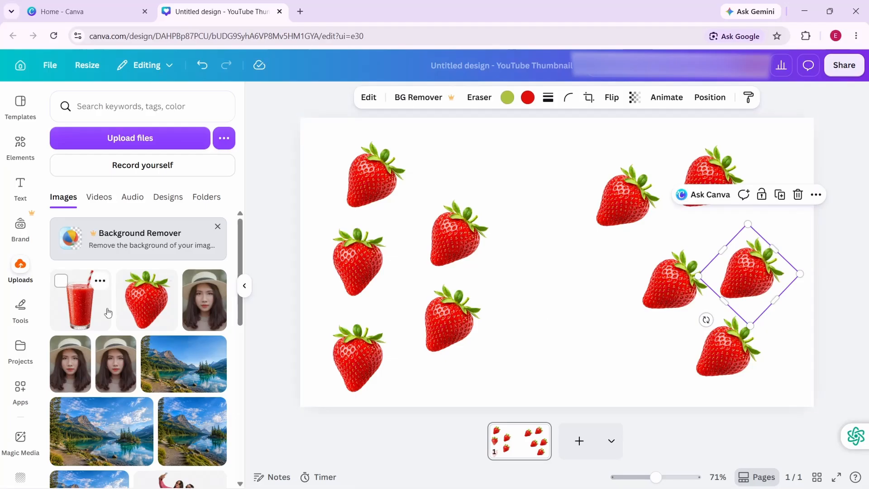
- Add the uploaded red drink glass image, enlarge it, and place it at the bottom centre between the strawberries
click(105, 310)
drag(580, 307, 560, 336)
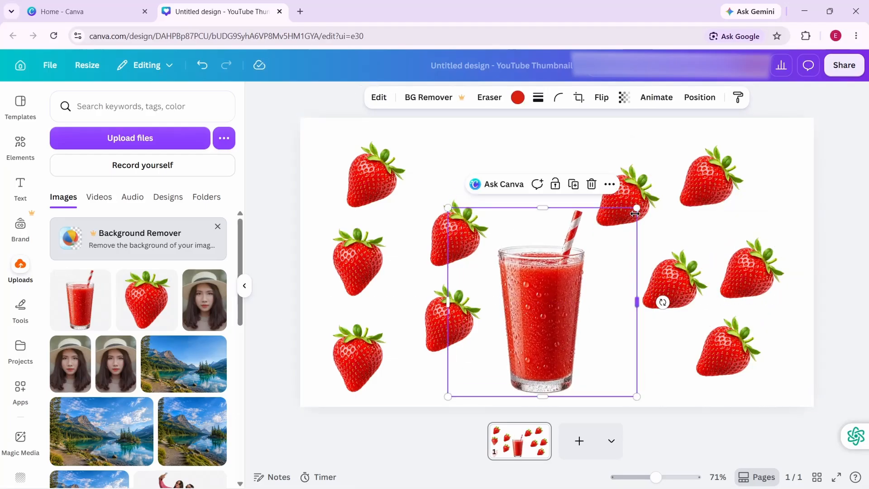
drag(636, 200, 677, 159)
drag(562, 258, 538, 276)
drag(658, 180, 668, 169)
- Set the page background to vivid red #d51a0b from the glass photo's colours
click(578, 122)
click(542, 97)
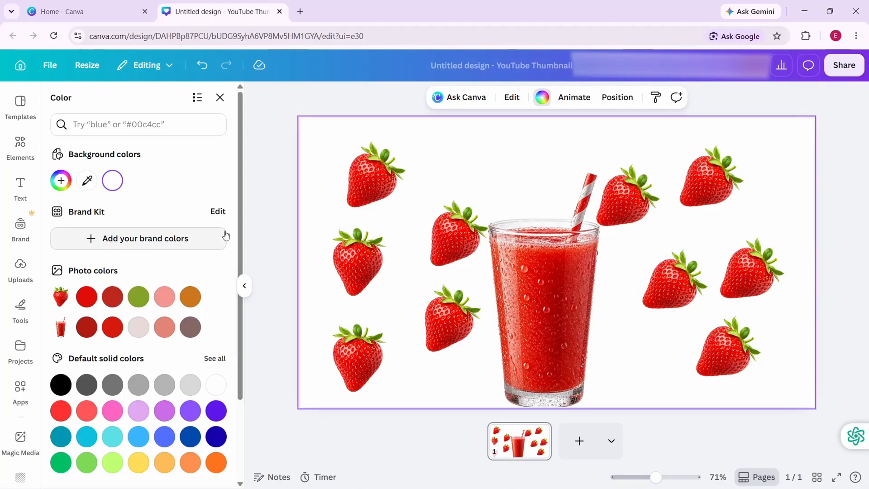
click(111, 333)
- Duplicate the upper-right strawberry and shrink the copy to a small strawberry
click(719, 195)
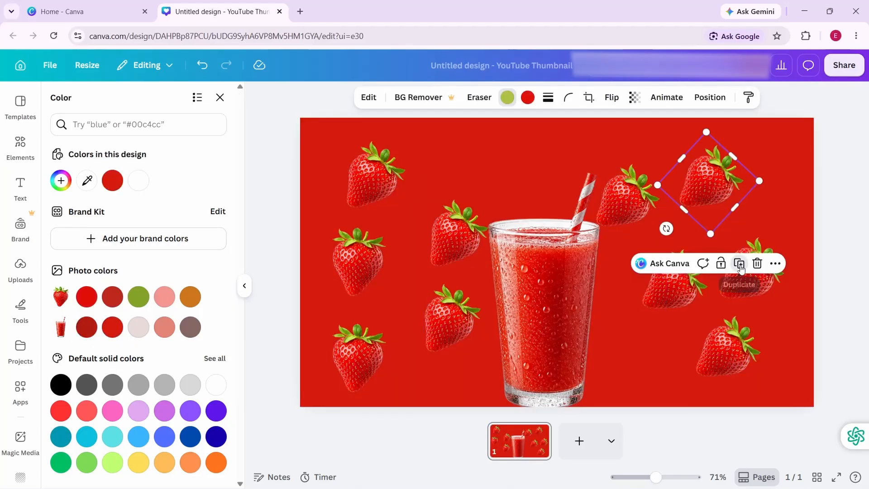
click(740, 268)
drag(758, 182, 721, 199)
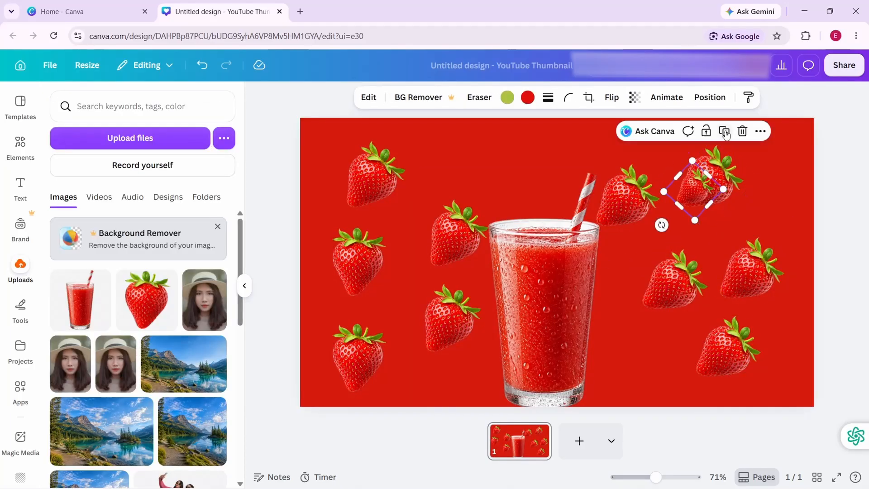
- Duplicate the small strawberry four times and scatter the copies between the larger ones on the page's right half
click(726, 133)
click(725, 134)
click(700, 215)
click(726, 159)
click(728, 161)
click(733, 164)
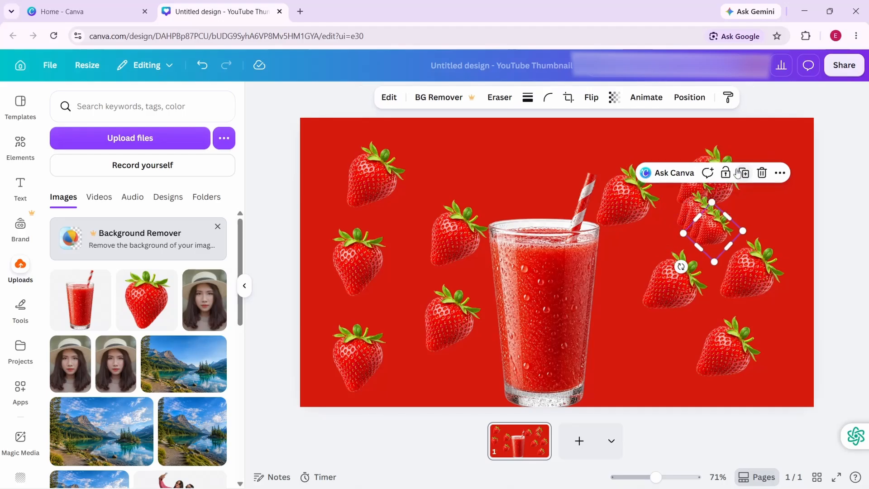
drag(715, 232, 771, 202)
drag(700, 228, 657, 232)
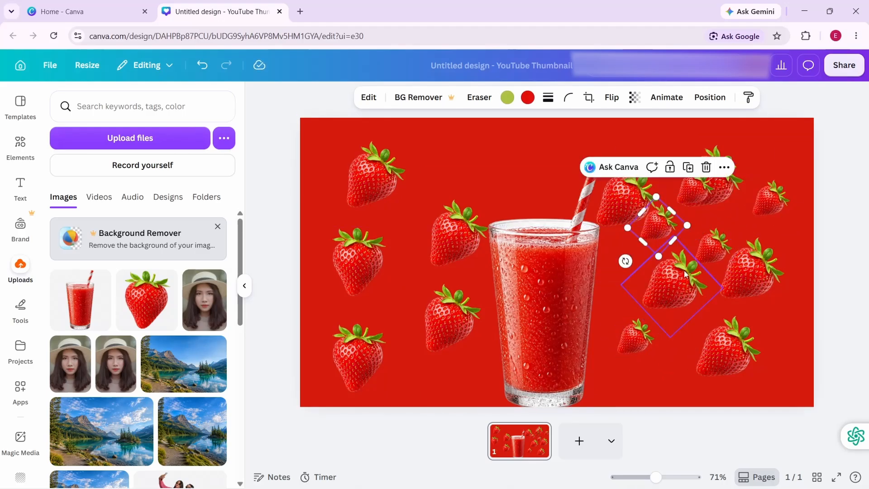
- Duplicate the small strawberry beside the straw five times and scatter the copies over the page's left half
click(690, 171)
click(697, 178)
click(703, 184)
click(709, 190)
click(716, 196)
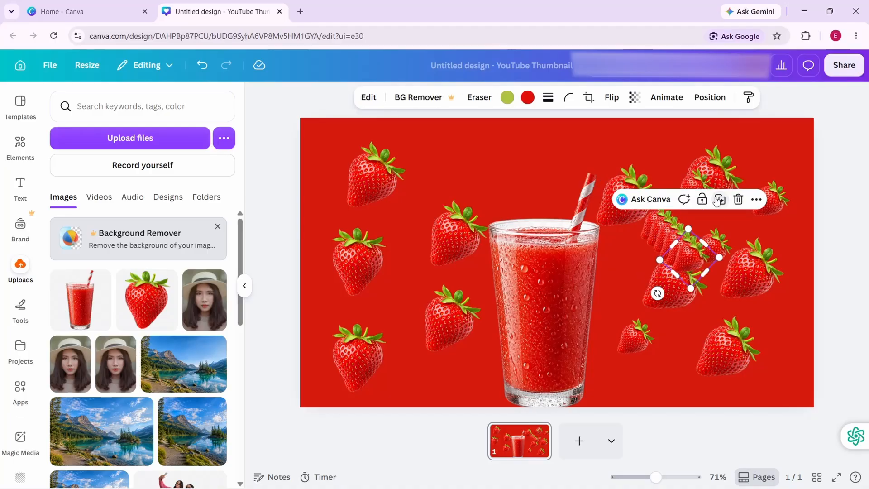
drag(685, 256, 395, 289)
drag(667, 241, 324, 305)
drag(661, 234, 461, 360)
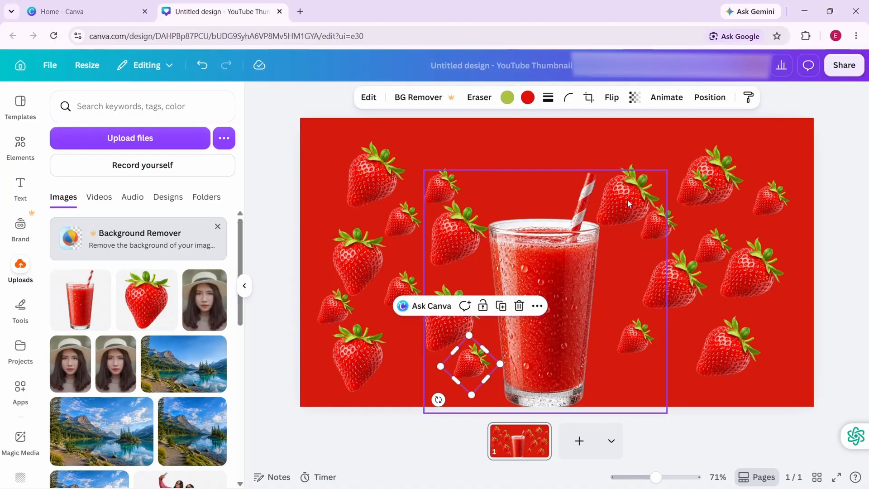
- Move the small strawberry overlapping the upper-right one into the page corner, then rotate it and two other small right-side strawberries to varied angles
drag(629, 204, 768, 157)
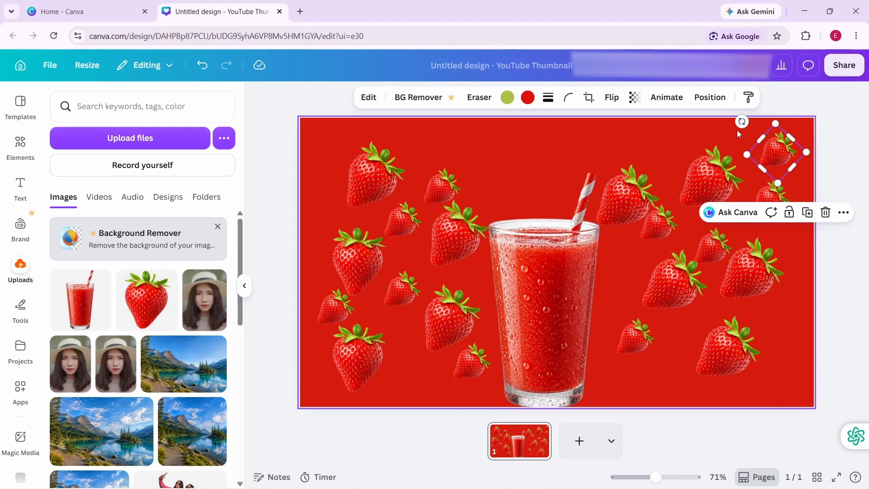
drag(741, 123, 742, 139)
click(713, 246)
drag(679, 286, 697, 291)
click(771, 198)
drag(770, 237, 748, 243)
- Rotate the two small strawberries nearest the glass on the right half and move the upper one down beside the glass rim
click(633, 338)
drag(667, 371, 701, 369)
drag(633, 339, 659, 217)
drag(625, 257, 643, 266)
drag(659, 224, 629, 255)
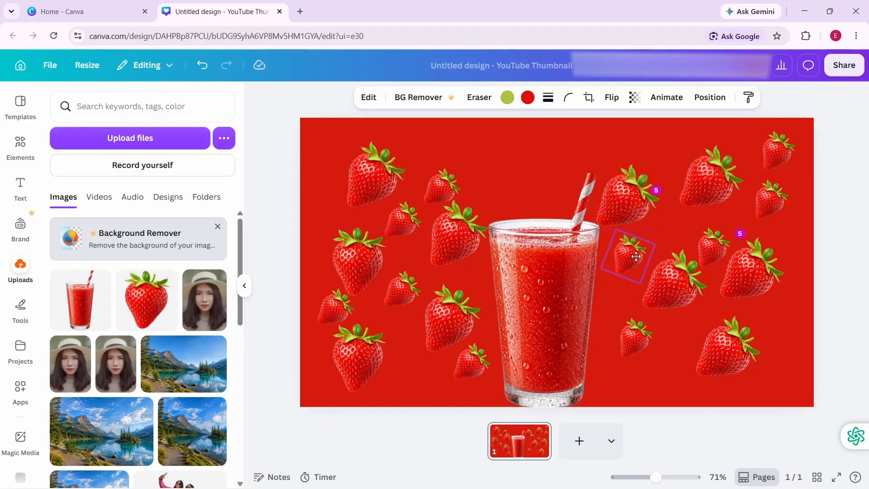
- Rotate four small strawberries on the page's left half to varied angles, shifting the one above the middle-left strawberry slightly
click(439, 188)
drag(442, 231, 422, 233)
drag(437, 193, 393, 224)
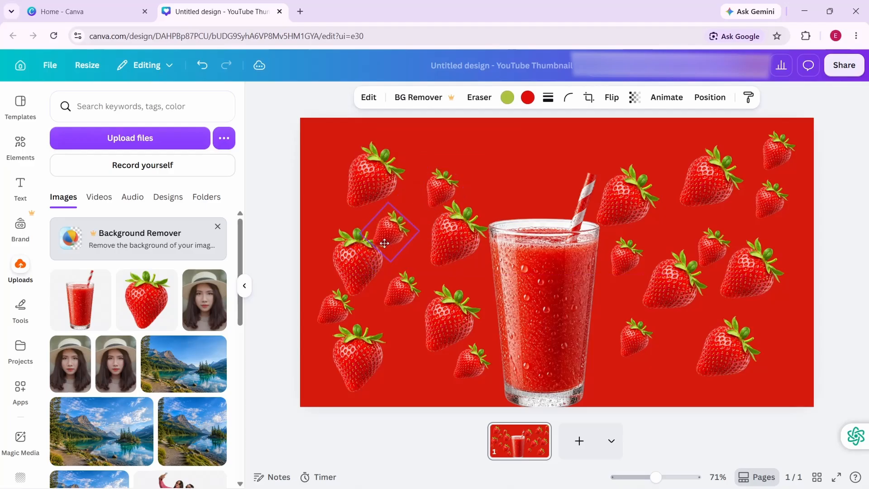
drag(360, 260, 374, 271)
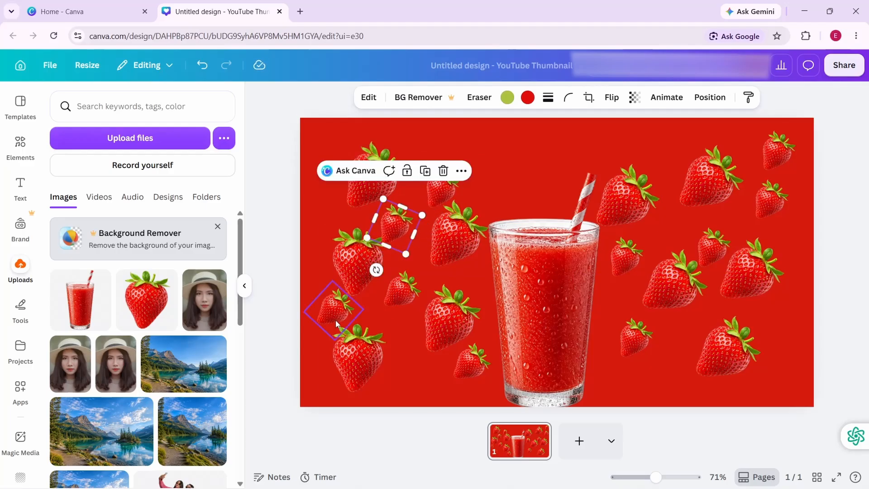
click(334, 315)
drag(302, 345, 317, 347)
click(471, 362)
mouse_move(470, 402)
mouse_down()
mouse_move(439, 398)
mouse_move(459, 401)
mouse_up()
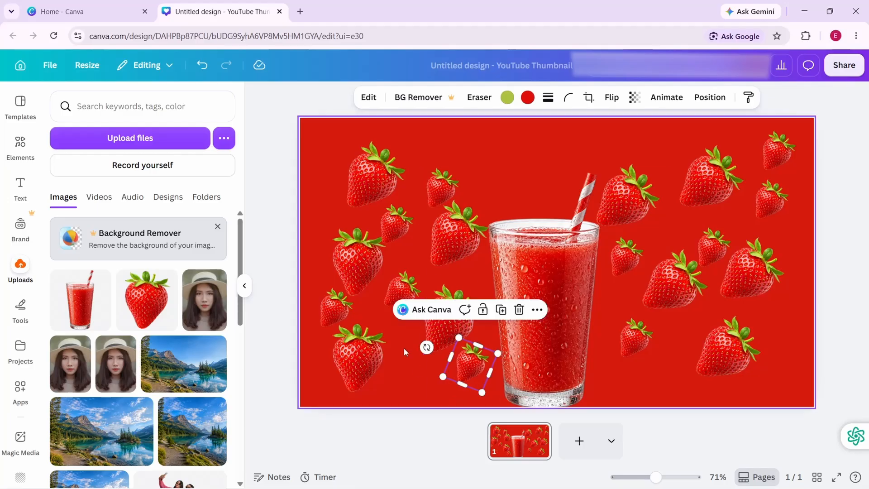
- Duplicate the upper-left strawberry, enlarge it, and place large copies in the upper-left and lower-left corners, running off the page
click(379, 178)
click(405, 258)
drag(426, 173, 532, 144)
drag(448, 163, 327, 128)
click(360, 274)
click(358, 288)
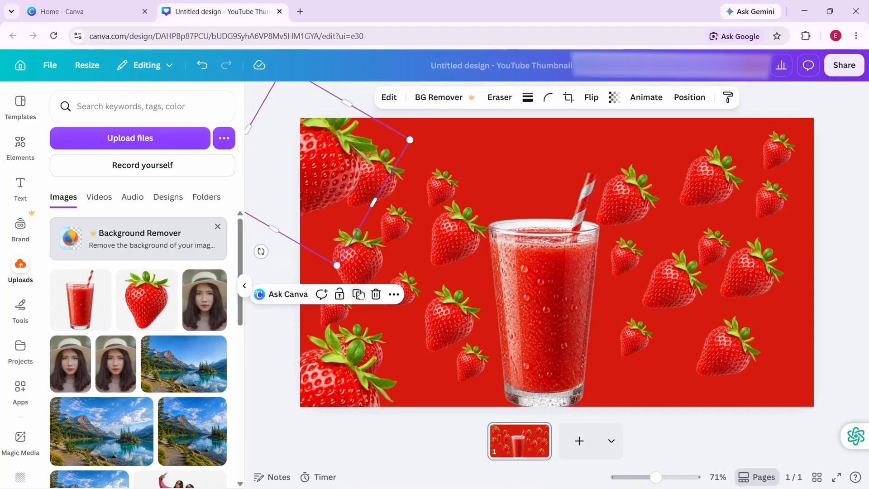
- Place another copy of the large strawberry in the lower-right corner, turned so its leaves point toward the upper left
click(357, 289)
drag(303, 159, 704, 282)
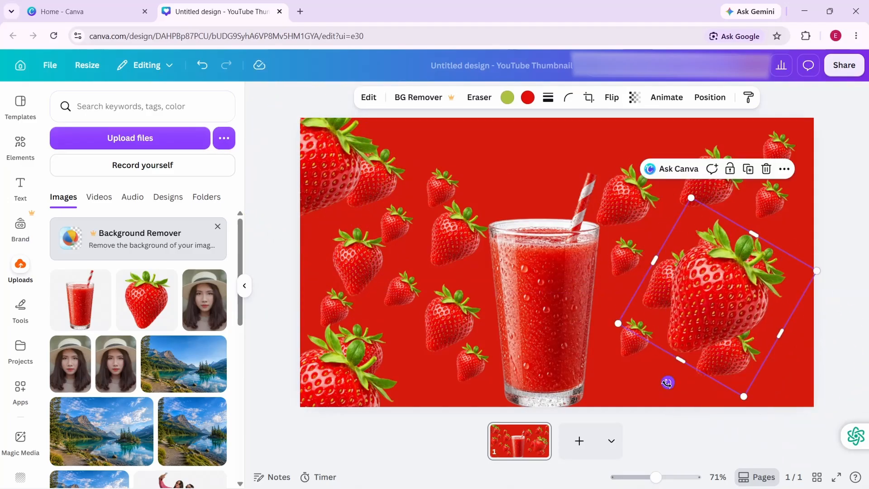
drag(667, 382, 786, 365)
drag(734, 322, 802, 410)
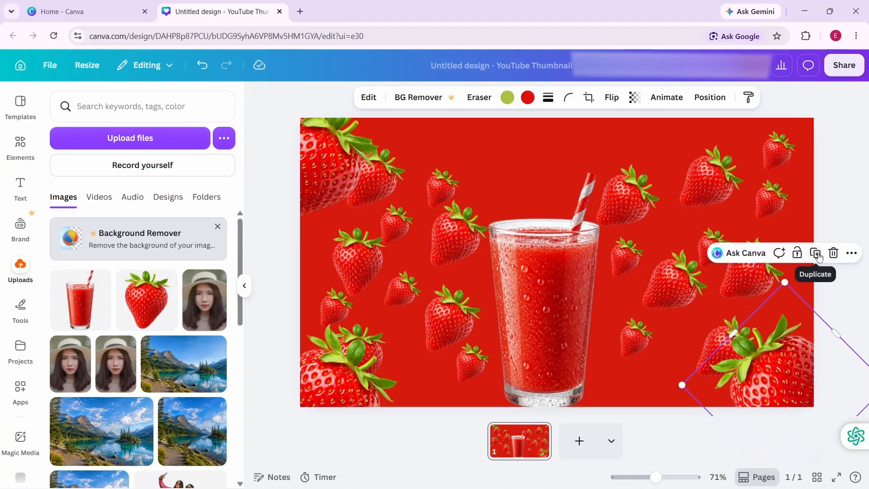
- Place a copy of the lower-right large strawberry in the upper-right corner and move the small strawberry from that corner inward
click(818, 257)
drag(789, 362, 814, 177)
drag(773, 143, 666, 224)
drag(798, 206, 795, 147)
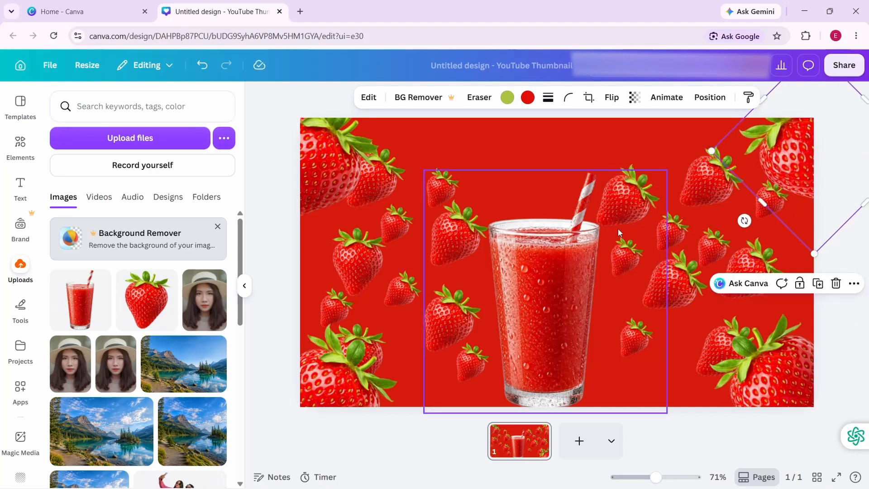
click(525, 148)
- Duplicate the upper-left and lower-right large strawberries and place the copies partly off the bottom edge beside the corner ones
click(337, 155)
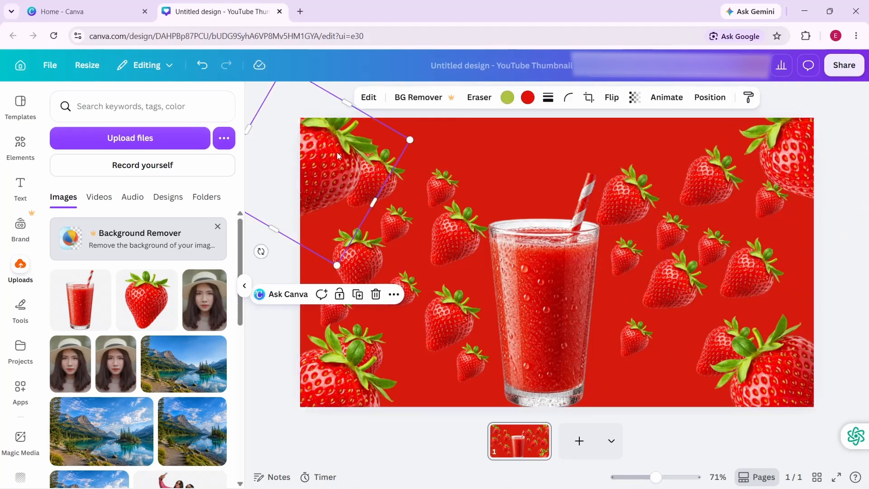
click(358, 294)
drag(330, 197, 407, 466)
click(769, 377)
click(816, 252)
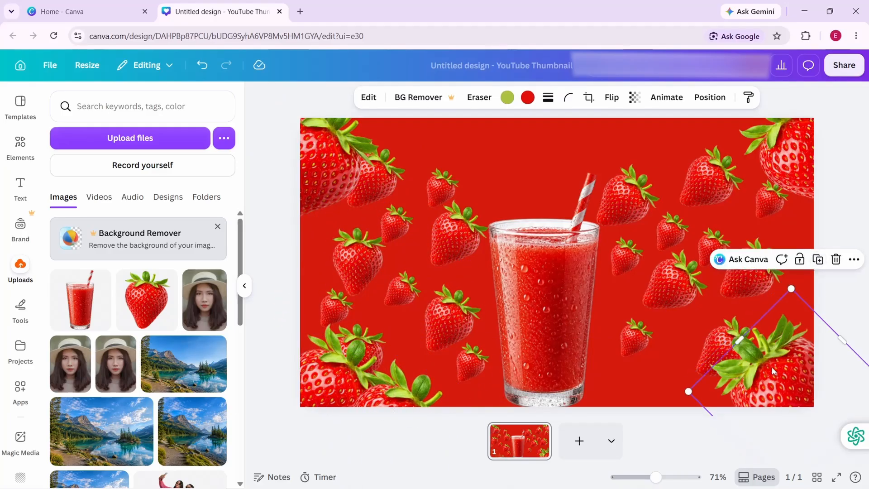
drag(772, 367, 708, 396)
click(457, 148)
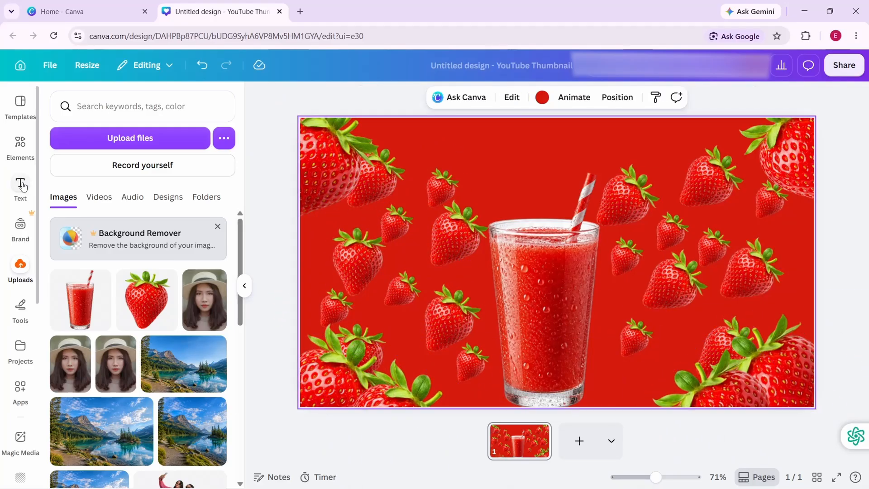
- Add a text box reading "Strawberry" as a white title in a Zico Display font, size 122, across the page's top
click(22, 186)
click(151, 144)
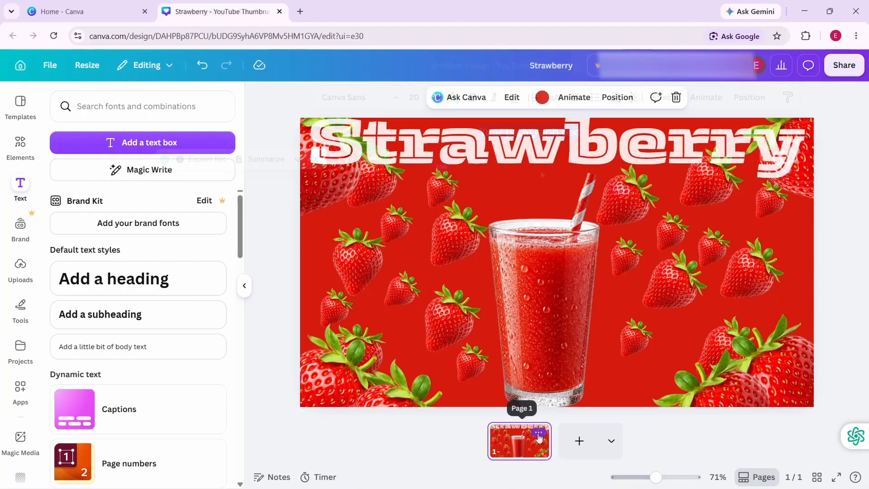
- Duplicate the page and nudge the glass slightly upward on the copy
click(539, 433)
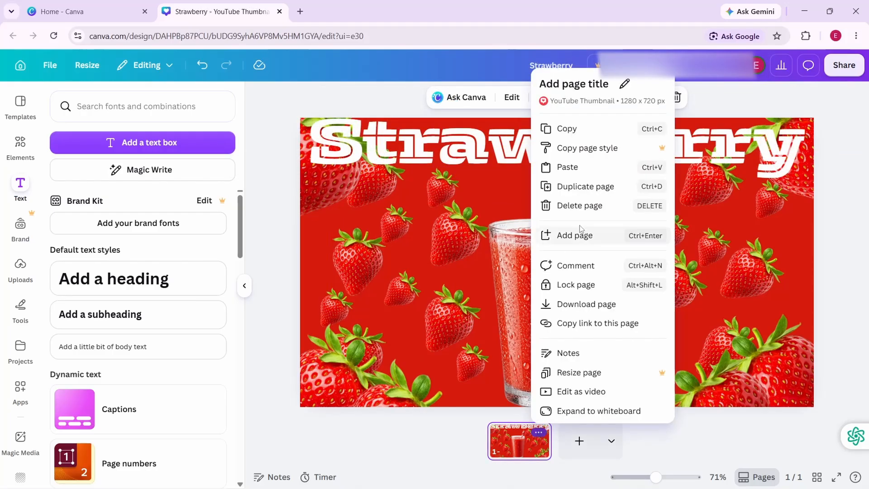
click(585, 186)
drag(451, 241, 448, 239)
click(401, 237)
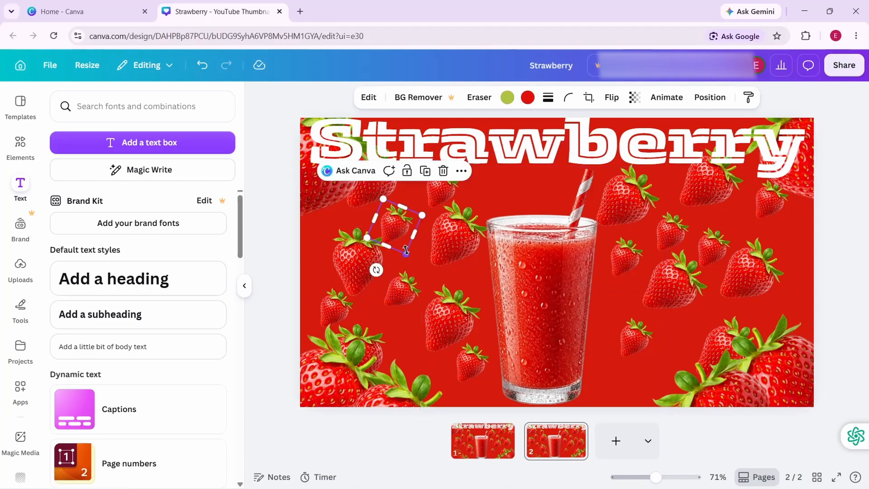
- Crop the glass image on the second page tightly to the glass at both sides and cut off the upper straw
click(597, 232)
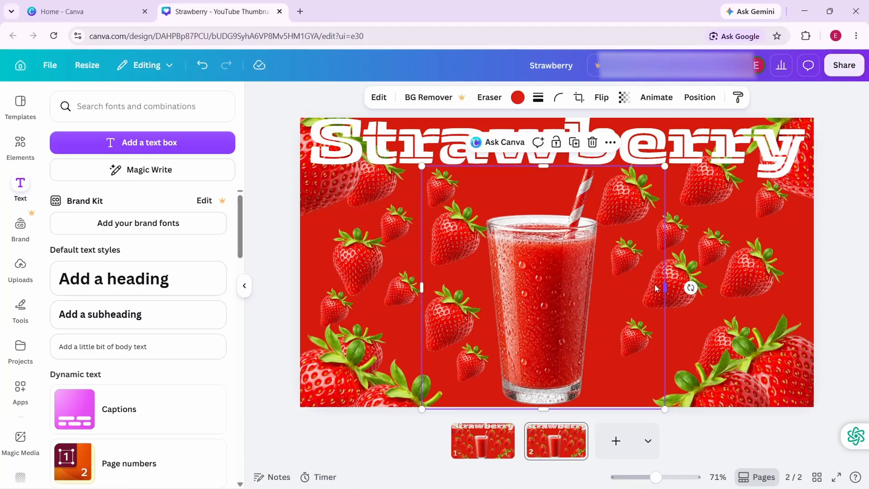
drag(664, 288, 602, 278)
drag(420, 287, 486, 283)
drag(546, 166, 545, 210)
drag(604, 313, 598, 313)
click(594, 141)
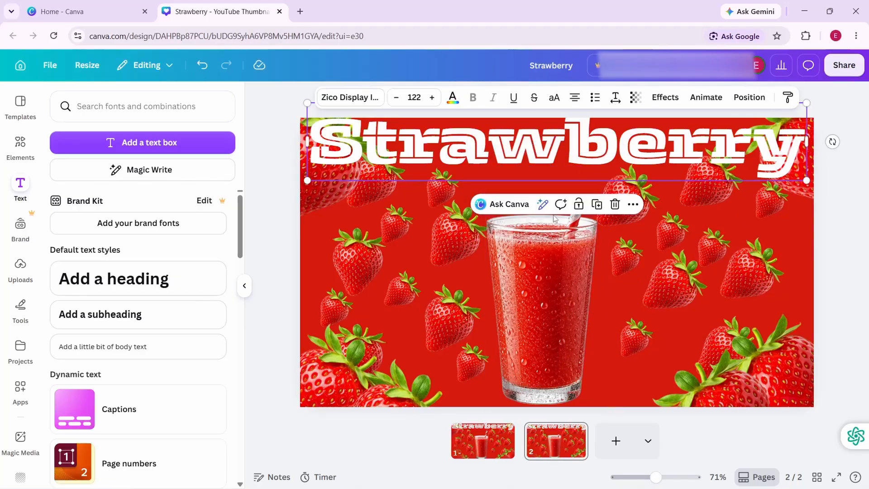
- Move the strawberries beside and left of the glass on page 2 inward, closer to the glass
click(451, 266)
drag(452, 266, 458, 240)
drag(447, 319, 456, 308)
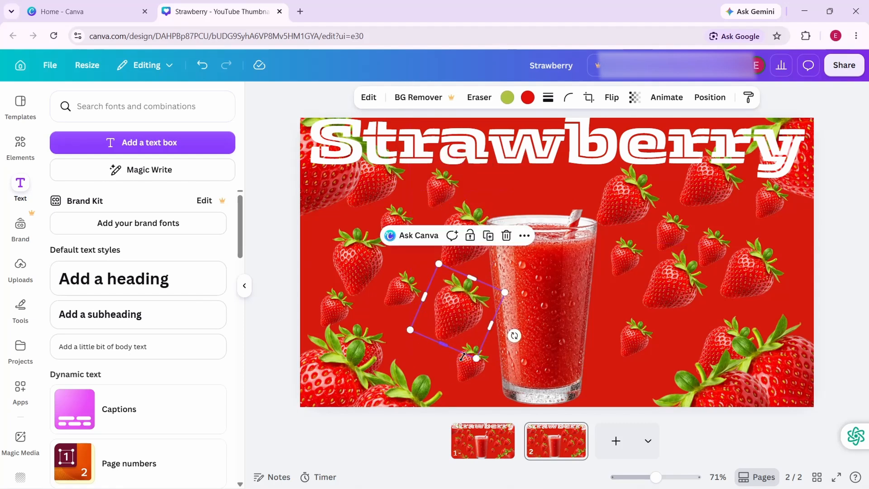
drag(465, 365, 472, 358)
drag(395, 292, 411, 286)
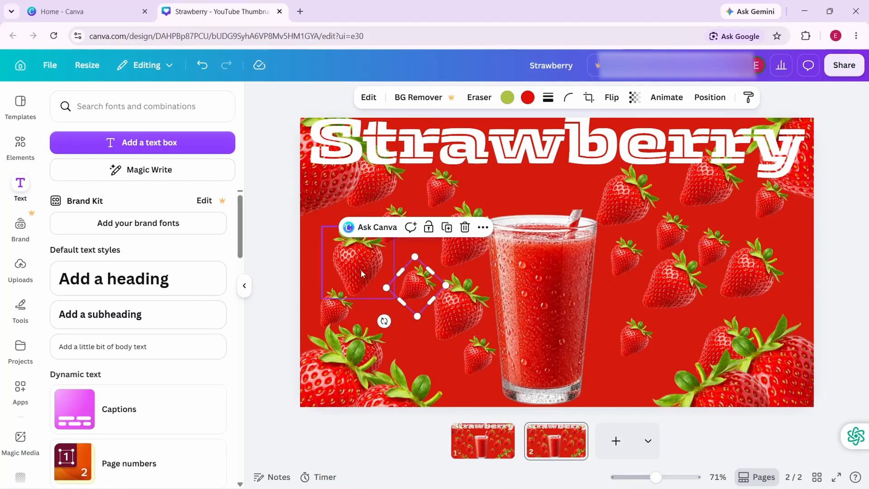
drag(361, 269, 383, 273)
- Shift the upper-left and outer-left strawberries on page 2 inward, filling the gaps between the glass and the large corner strawberries
drag(393, 225, 476, 193)
click(387, 177)
click(378, 190)
drag(392, 191, 439, 191)
drag(340, 301, 371, 306)
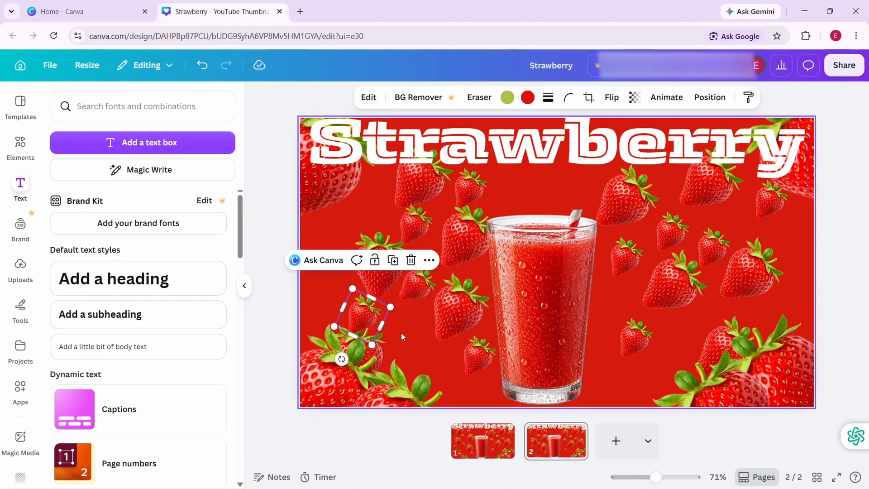
click(377, 345)
drag(380, 341, 417, 329)
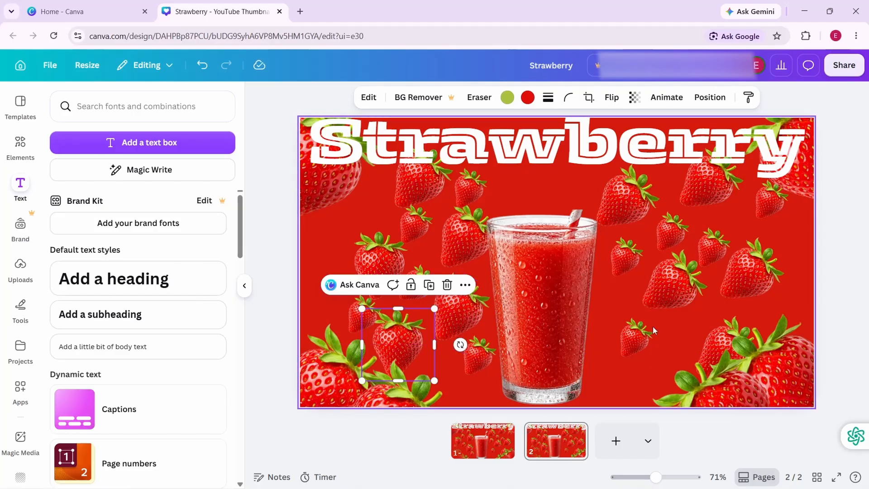
- Move the strawberries nearest the glass on its right side and the large lower-right one inward on page 2
drag(647, 332, 634, 336)
drag(674, 289, 661, 302)
drag(712, 324, 720, 333)
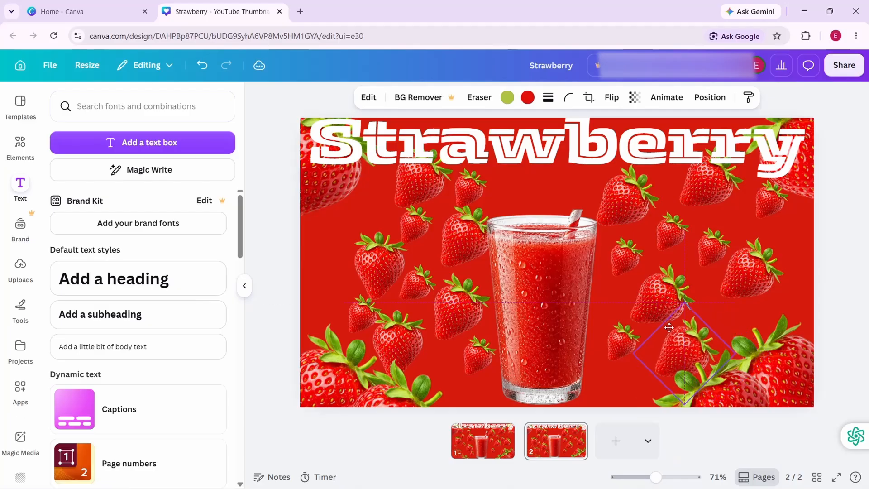
drag(625, 247, 616, 264)
drag(624, 197, 612, 211)
drag(673, 240, 650, 246)
- Pull the outer and upper-right strawberries on page 2 inward and slightly down toward the glass
click(708, 254)
drag(709, 254, 690, 246)
click(699, 251)
drag(744, 267, 729, 281)
click(771, 202)
drag(764, 214, 740, 239)
click(704, 196)
drag(704, 196, 690, 209)
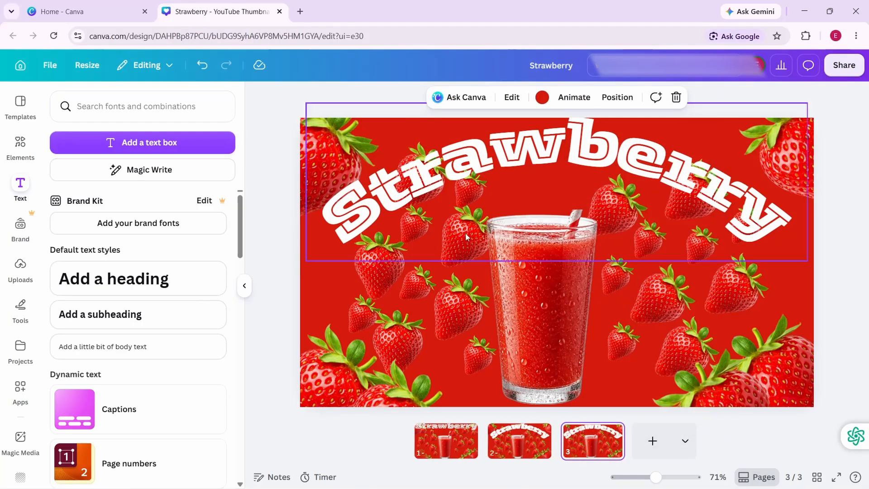
- On page 3, shift the middle and lower strawberries left of the glass to the right so they cluster against it
click(449, 288)
drag(454, 300, 474, 292)
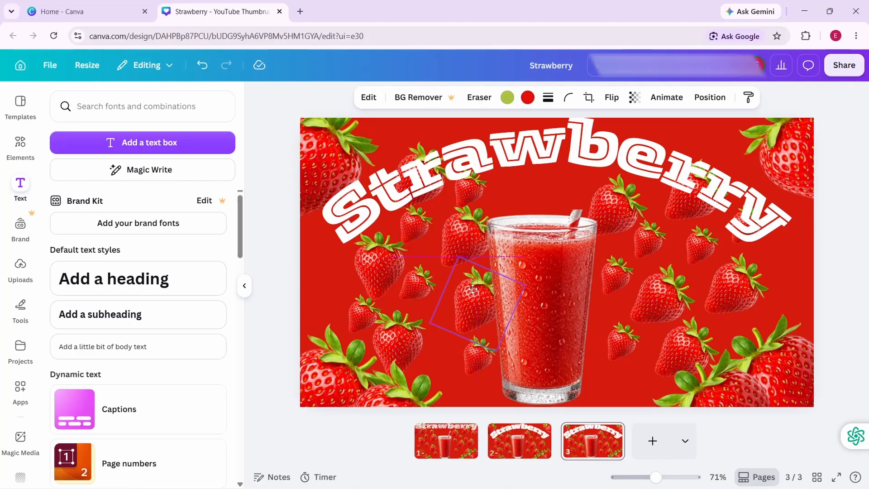
mouse_move(474, 355)
mouse_down()
mouse_move(492, 347)
mouse_move(485, 353)
mouse_up()
drag(398, 344, 438, 345)
click(412, 300)
drag(412, 300, 438, 299)
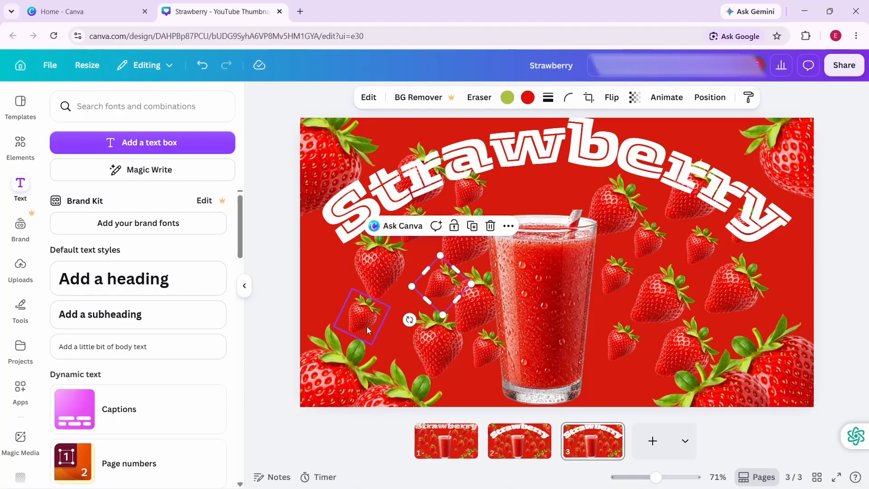
drag(364, 325, 401, 321)
drag(374, 288, 398, 290)
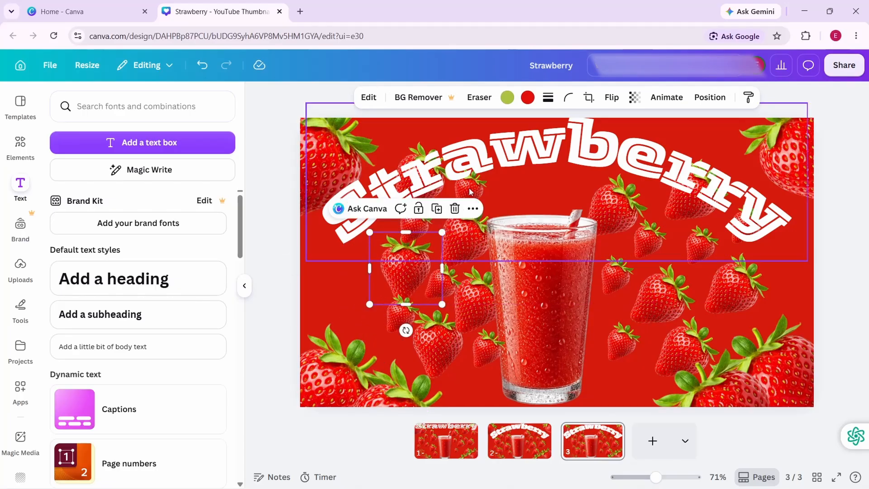
click(471, 192)
double_click(466, 190)
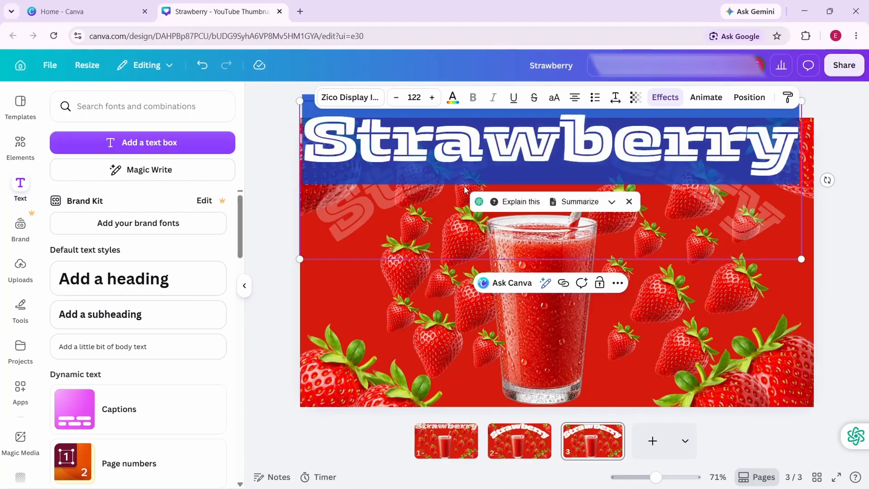
click(466, 199)
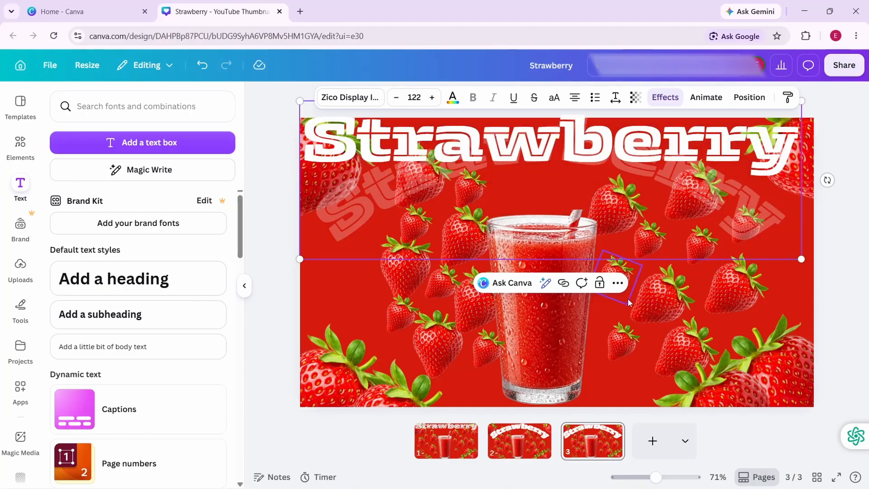
- Cluster the middle and lower strawberries right of the glass on page 3 tightly against its side
drag(622, 344, 605, 357)
click(677, 347)
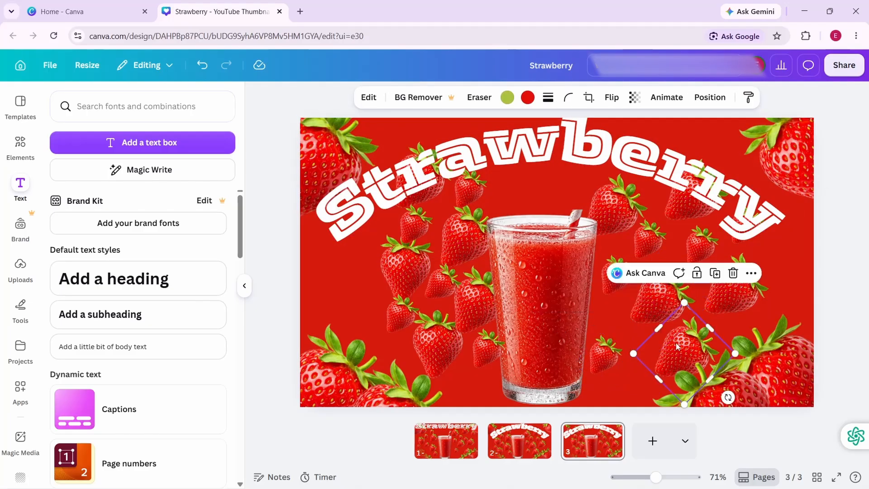
drag(687, 353, 651, 349)
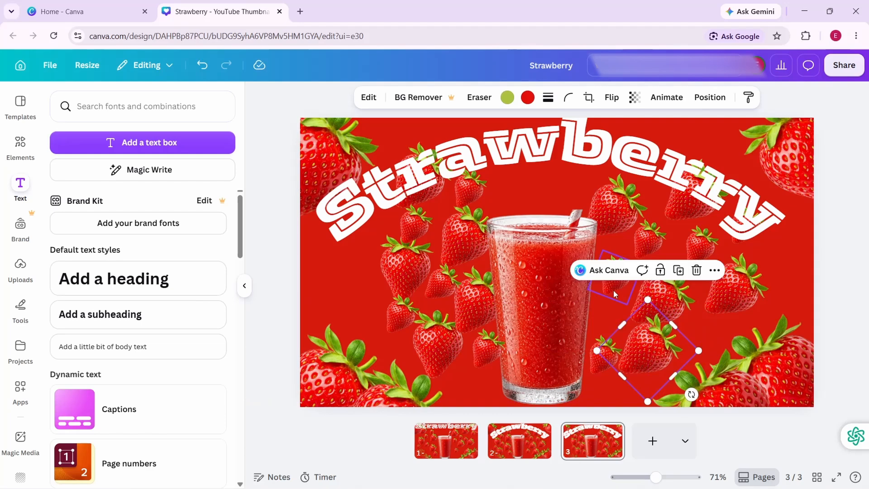
drag(613, 291, 601, 291)
drag(656, 294, 695, 289)
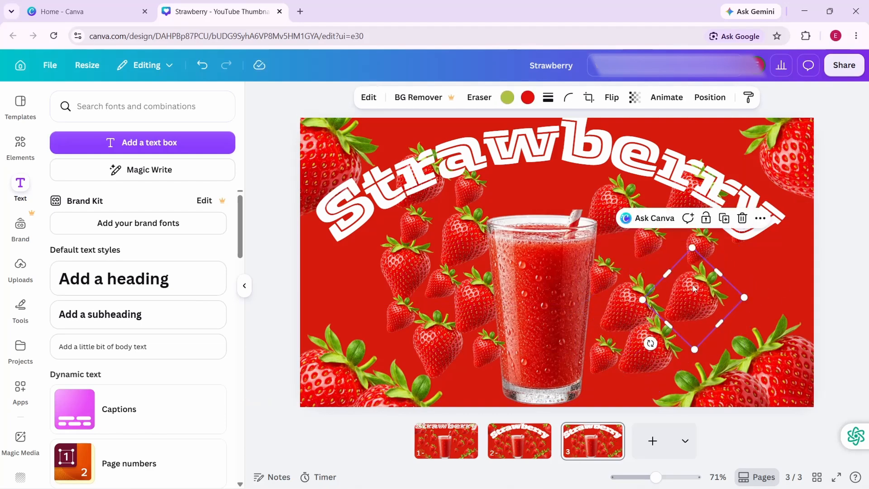
- Raise the curved title partly off page 3's top edge and gather the upper-right strawberries beneath it closer to the glass
click(655, 246)
drag(655, 246, 658, 178)
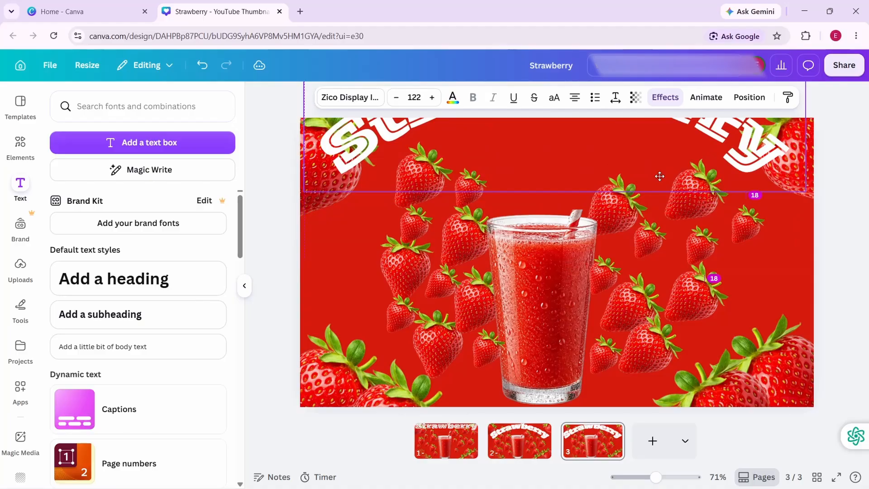
click(652, 246)
drag(640, 253, 623, 264)
drag(615, 215, 604, 217)
drag(689, 202, 661, 268)
click(694, 252)
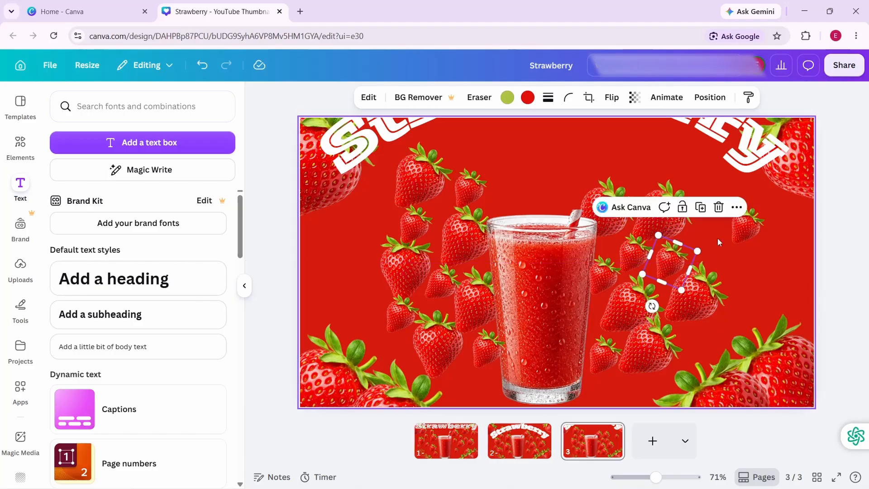
drag(744, 229, 700, 248)
drag(701, 286, 692, 287)
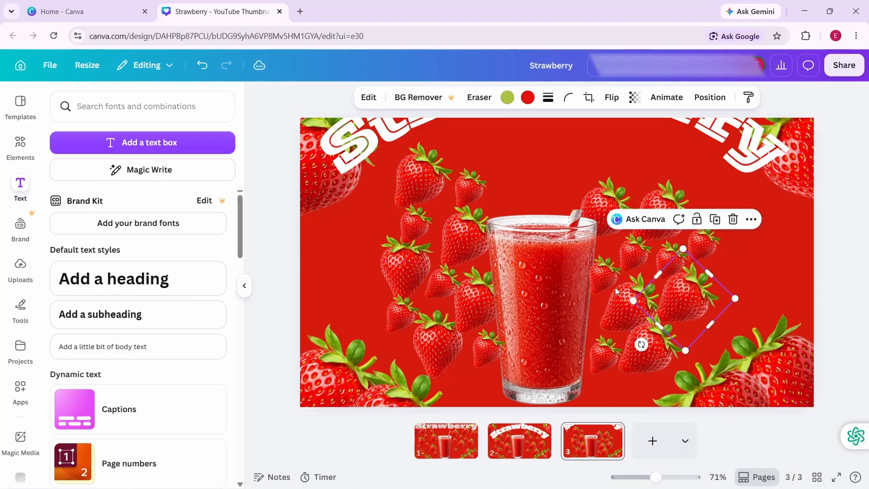
- Tighten the strawberry cluster left of the glass on page 3, moving the upper and outer ones nearer to it
drag(468, 199, 487, 204)
drag(414, 192, 442, 202)
drag(413, 229, 430, 232)
drag(405, 268, 409, 268)
click(438, 285)
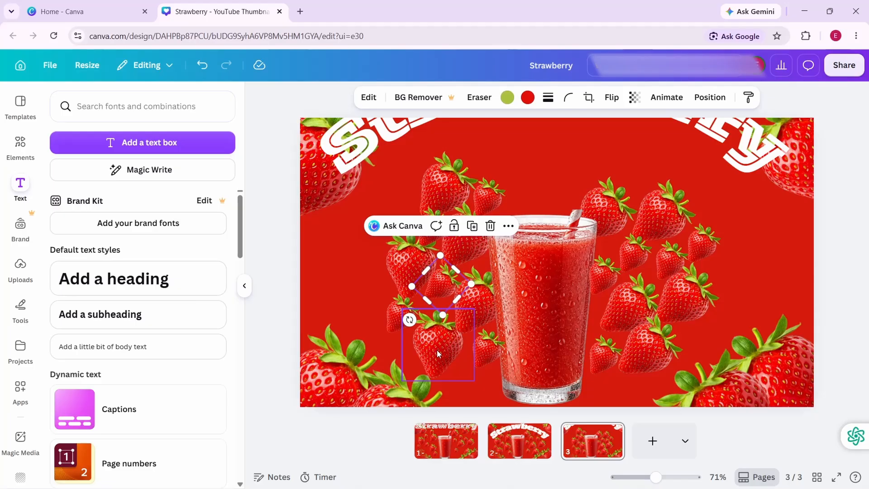
drag(437, 348, 443, 349)
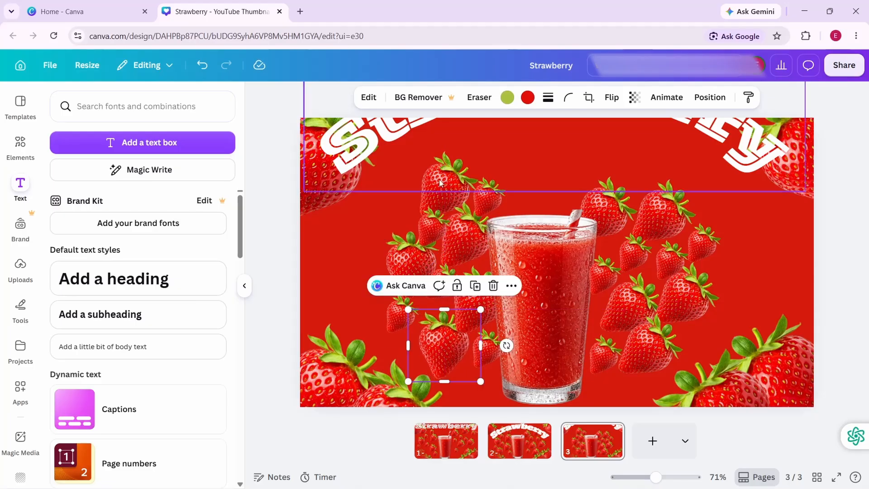
- Bring page 3's curved title back down, shrink it to font size 109 and arch it over the glass
drag(478, 139, 470, 196)
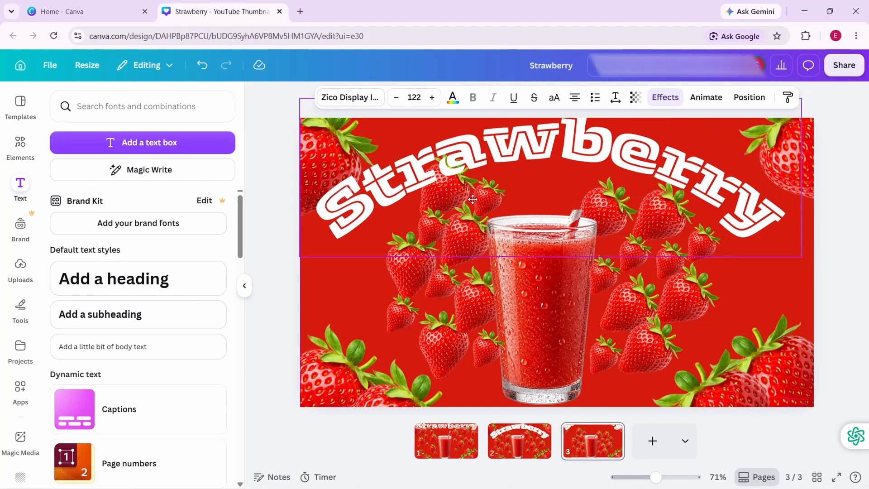
drag(299, 253, 306, 298)
drag(370, 252, 366, 253)
drag(569, 188, 539, 235)
double_click(539, 236)
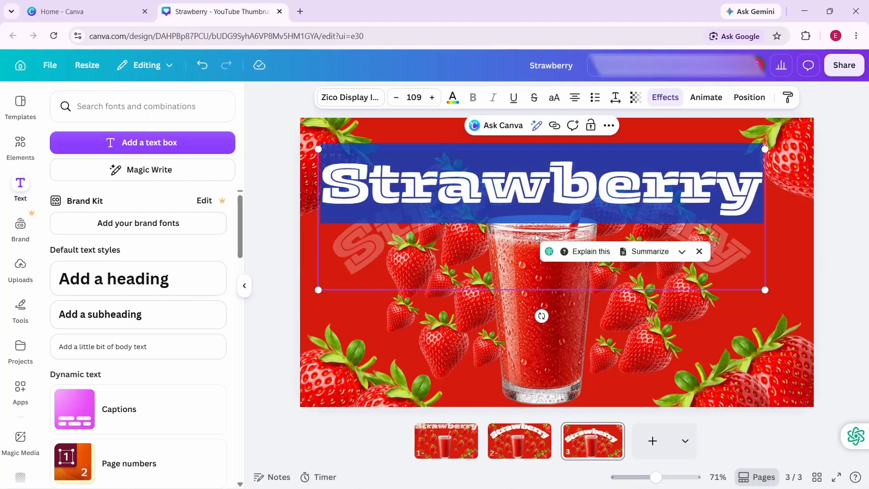
click(202, 65)
click(226, 64)
click(297, 259)
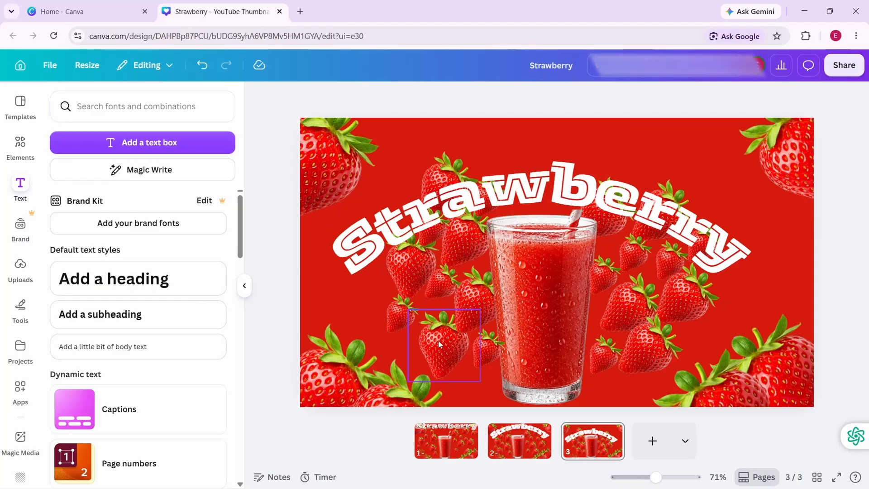
- Add a Match & Move transition between pages 2 and 3 with a 0.1-second duration and apply it to all pages
click(557, 450)
click(82, 304)
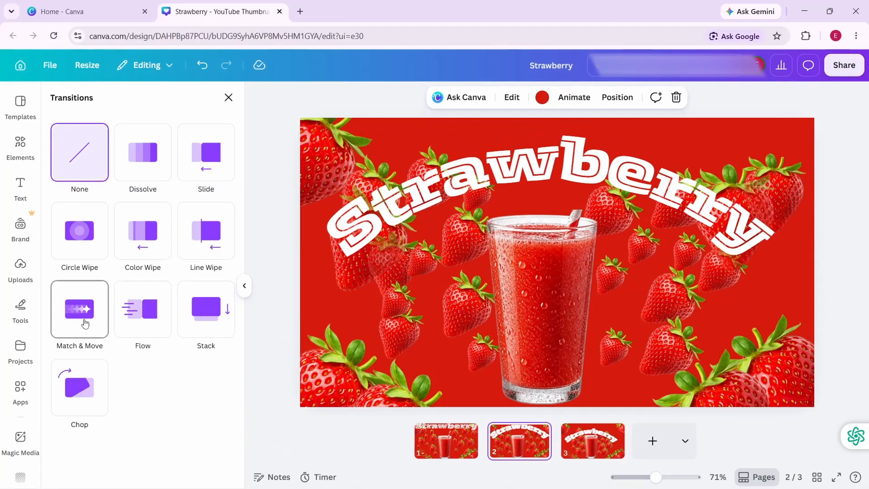
drag(76, 387, 51, 387)
scroll(178, 471, down, 3)
click(169, 471)
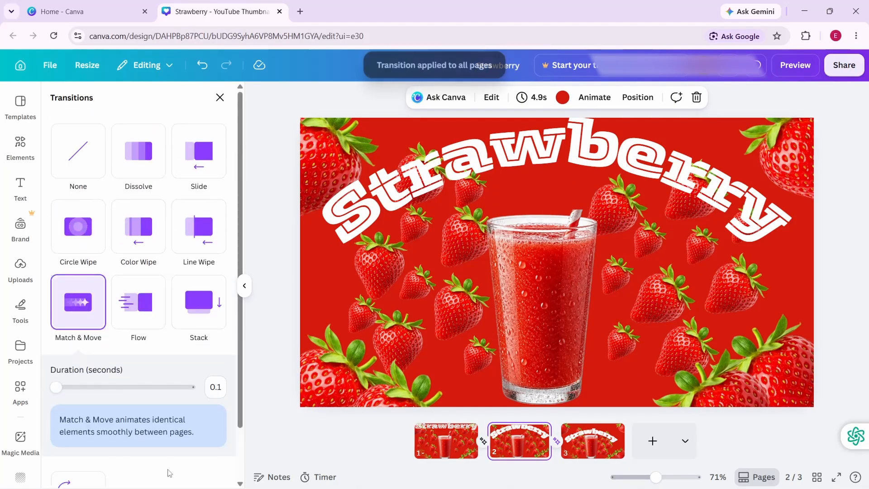
- Set the page timing to 1.0 s and apply it to all three pages
click(536, 97)
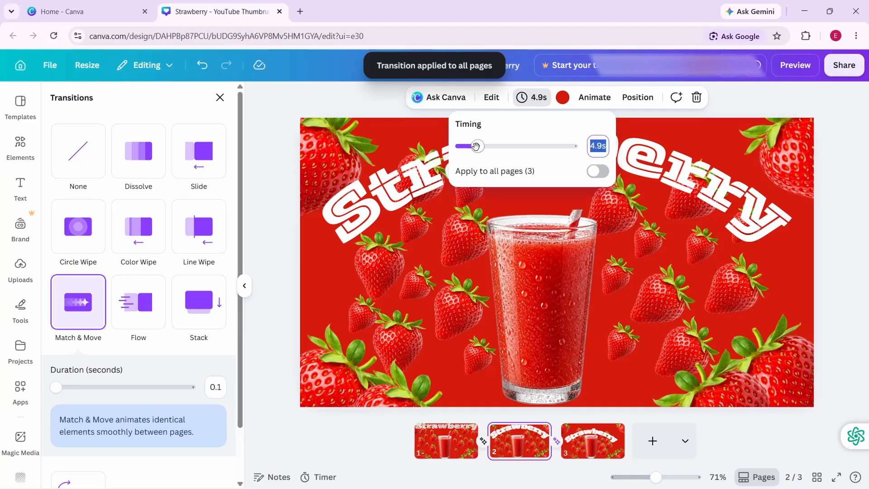
drag(475, 146, 462, 151)
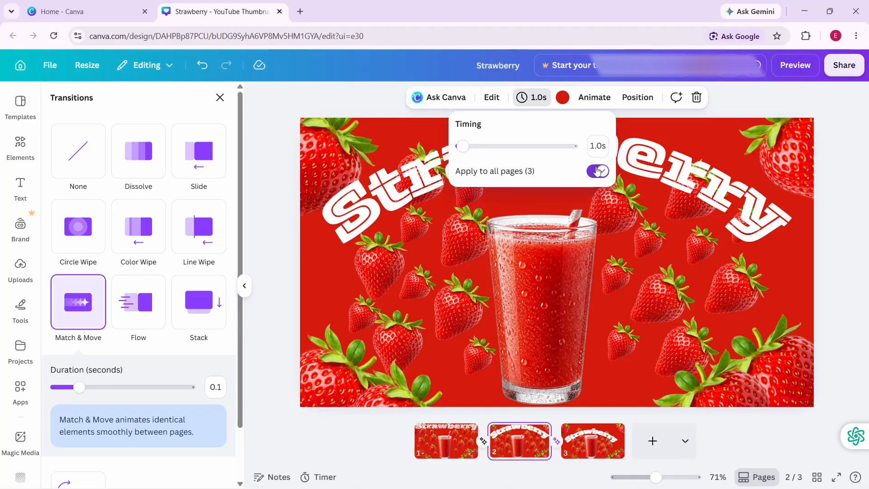
click(845, 229)
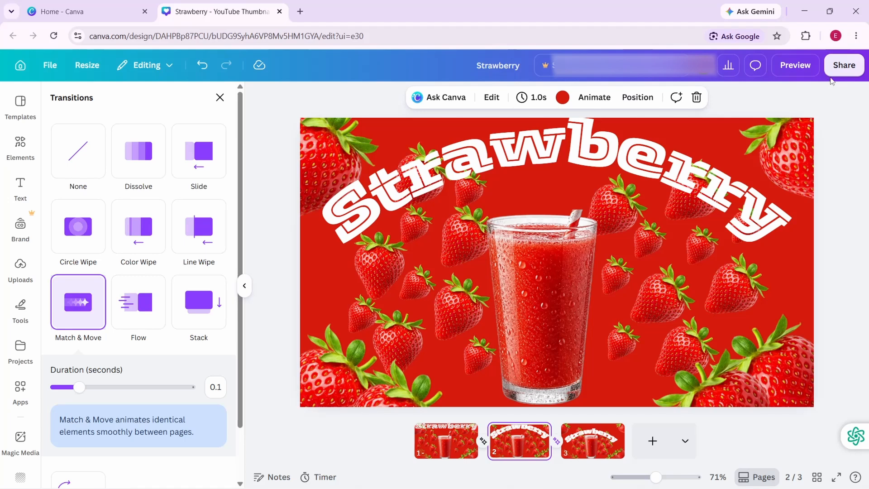
- Download pages 1–3 of the design as an MP4 video at 720p
click(841, 68)
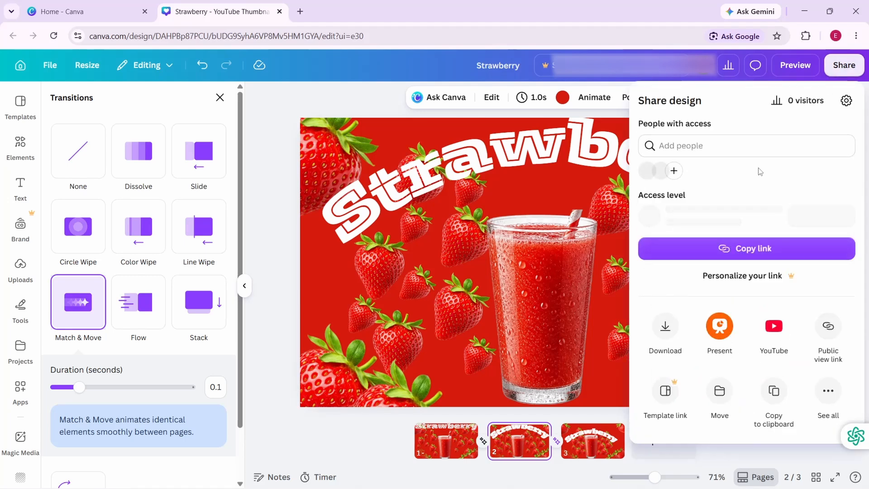
click(663, 332)
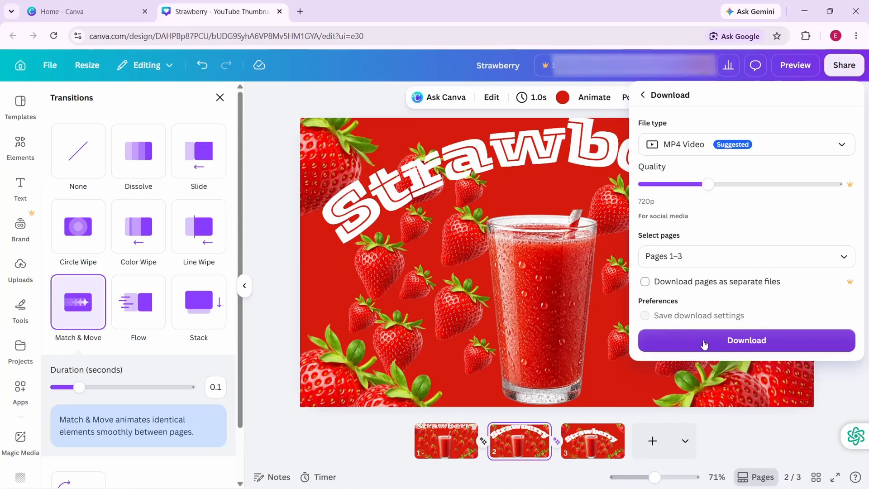
click(733, 342)
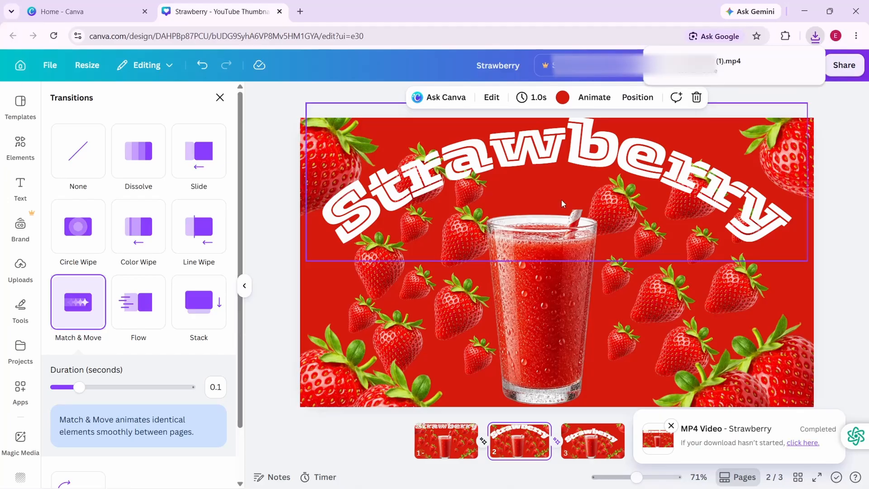
- Create a new YouTube Video design and place the downloaded file Strawberry (1).mp4 on its page
click(123, 10)
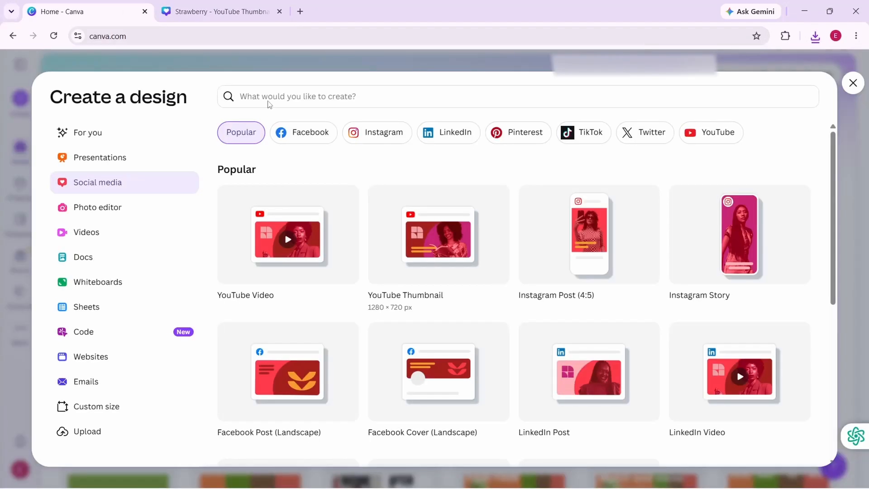
click(301, 259)
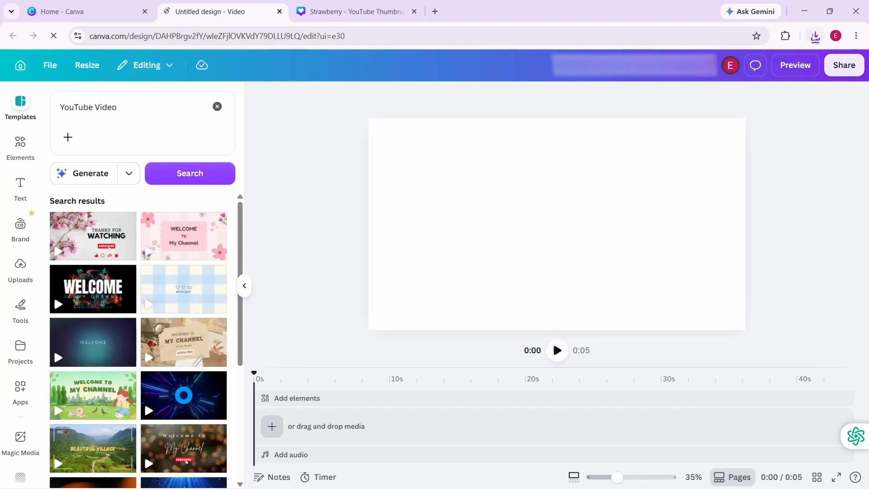
click(815, 36)
drag(697, 87, 526, 199)
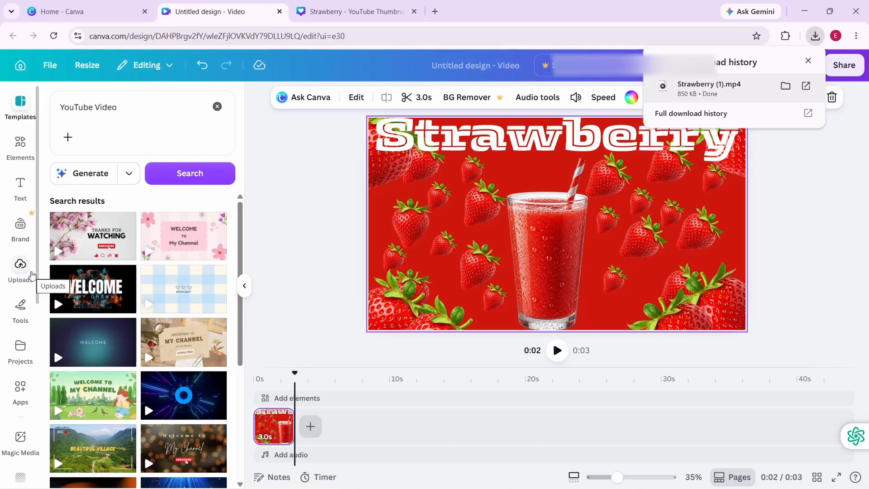
- Add the uploaded universfield-swoosh-027 sound effect to the video
click(31, 274)
click(100, 196)
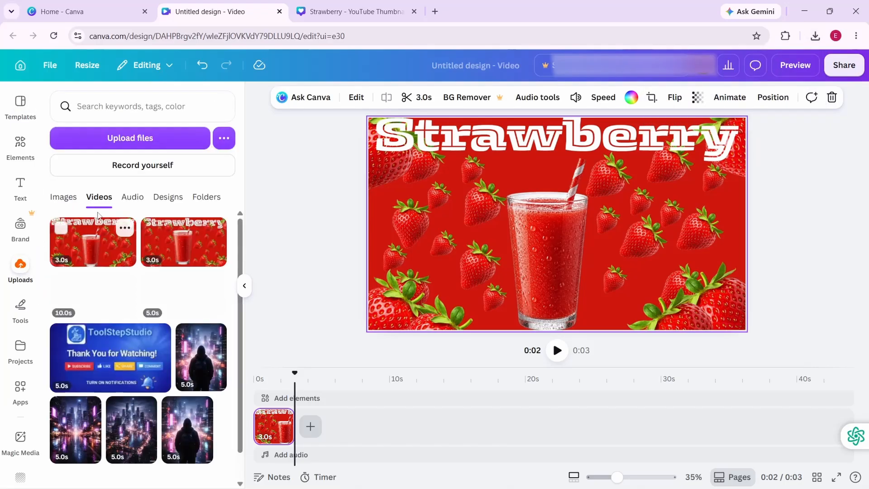
click(132, 196)
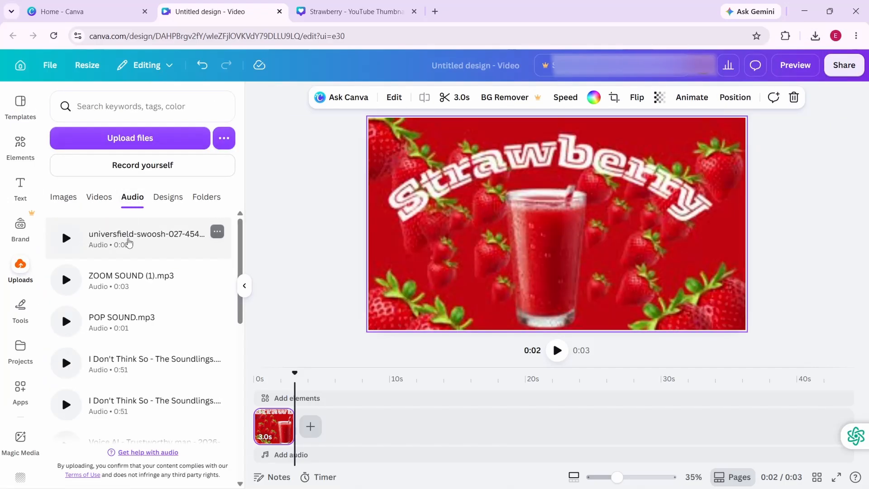
click(130, 241)
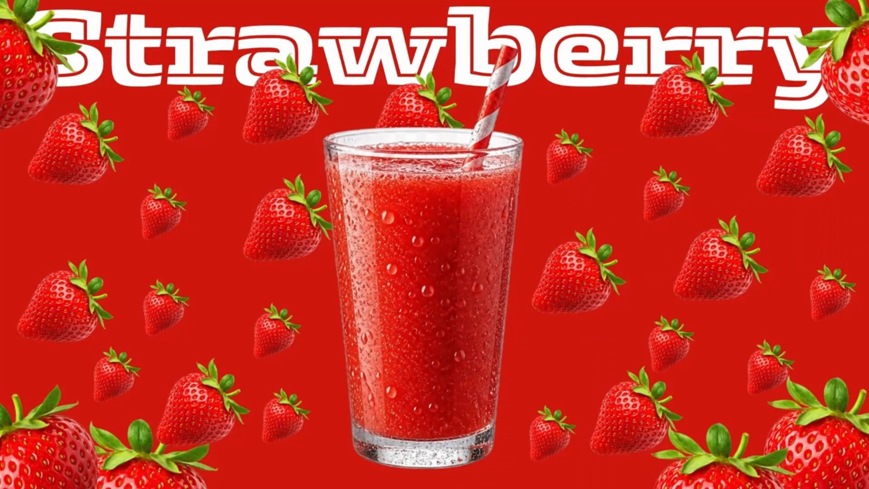